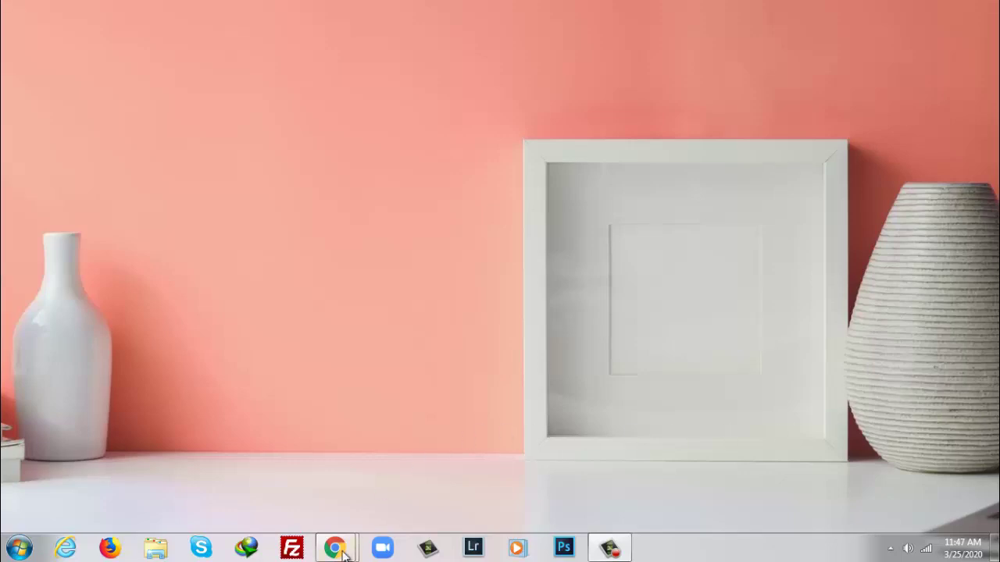
Step: Bring the YouTube browser window to the front from its Chrome taskbar preview
{"action": "mouse_move", "coordinate": [345, 553]}
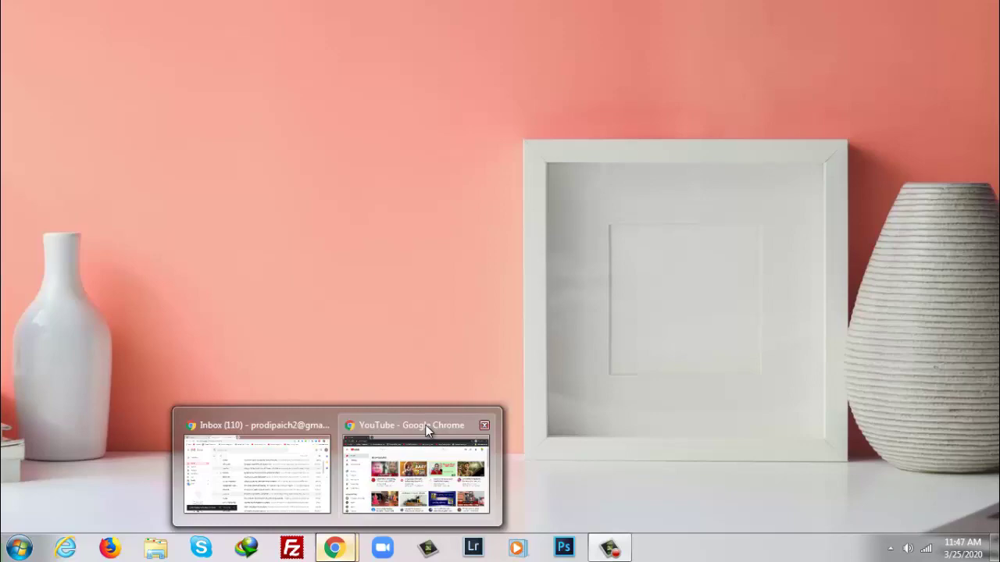
{"action": "mouse_move", "coordinate": [427, 430]}
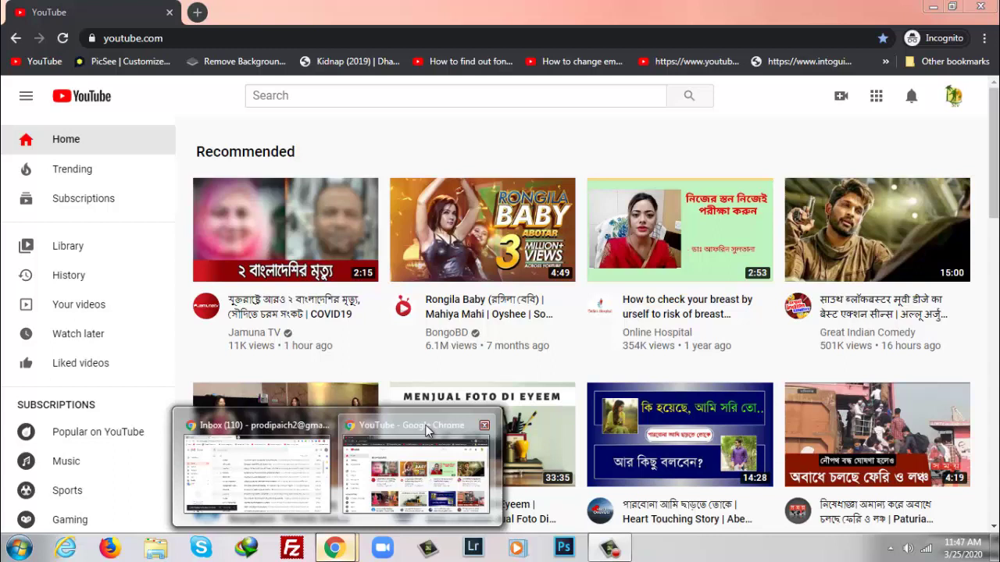
{"action": "left_click", "coordinate": [426, 429]}
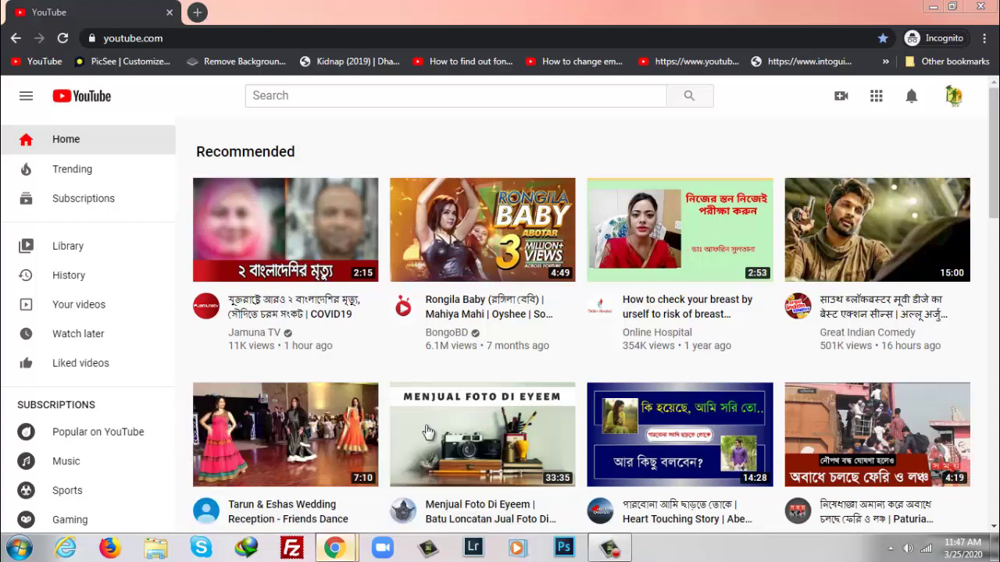
Step: Switch YouTube from the signed-in account to the Health & Fitness Expo channel
{"action": "left_click", "coordinate": [955, 97]}
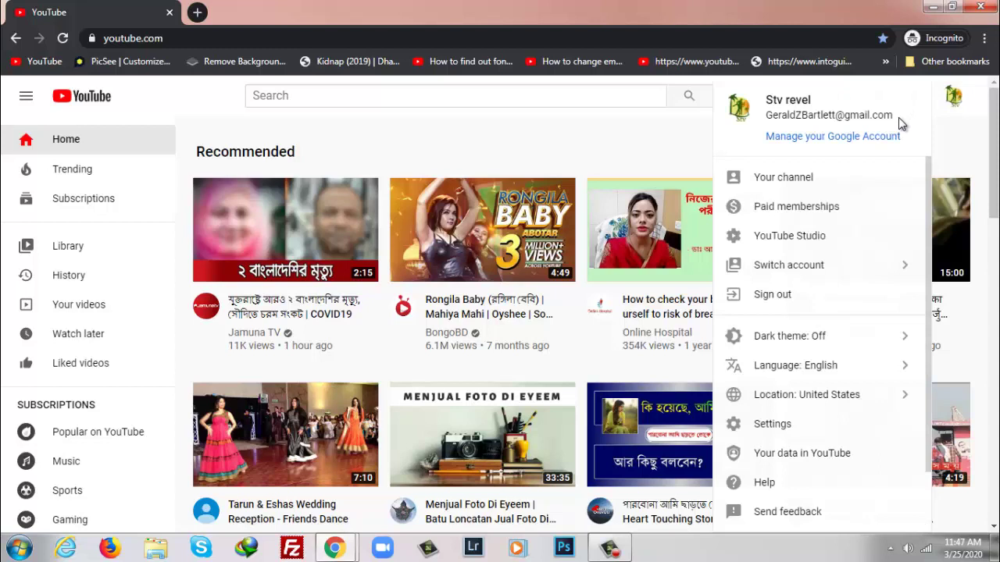
{"action": "left_click_drag", "start_coordinate": [898, 119], "coordinate": [768, 121]}
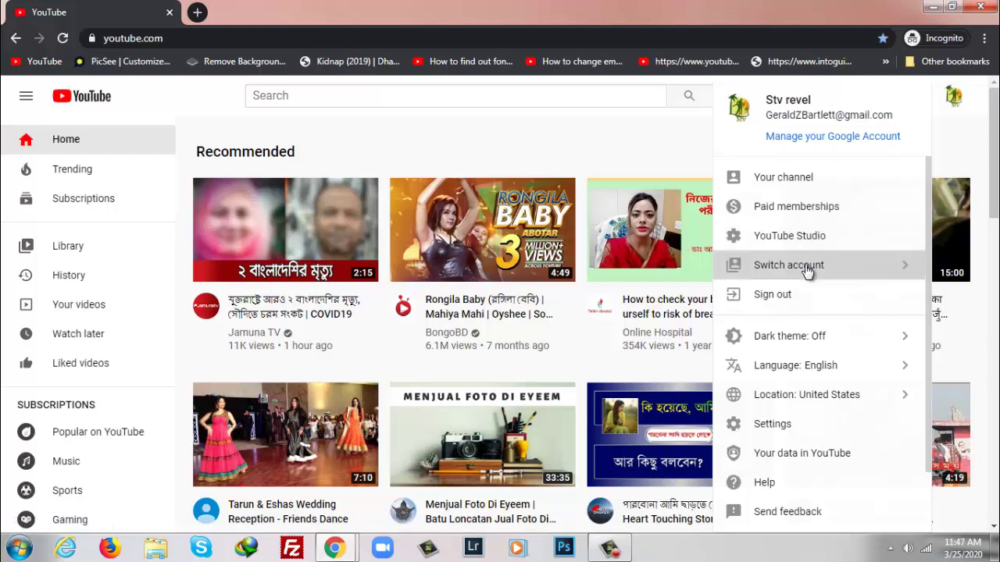
{"action": "left_click", "coordinate": [807, 270]}
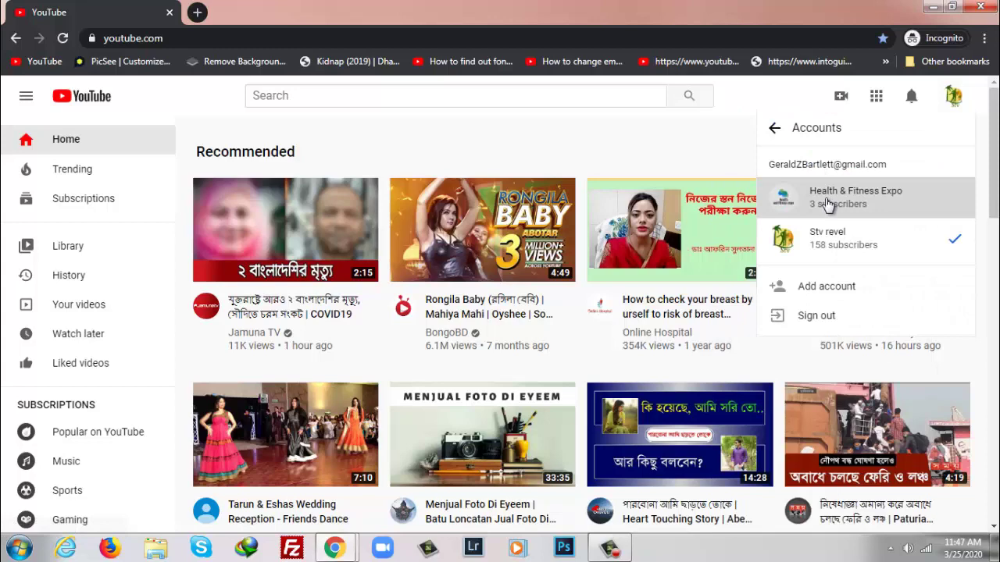
{"action": "left_click", "coordinate": [826, 201]}
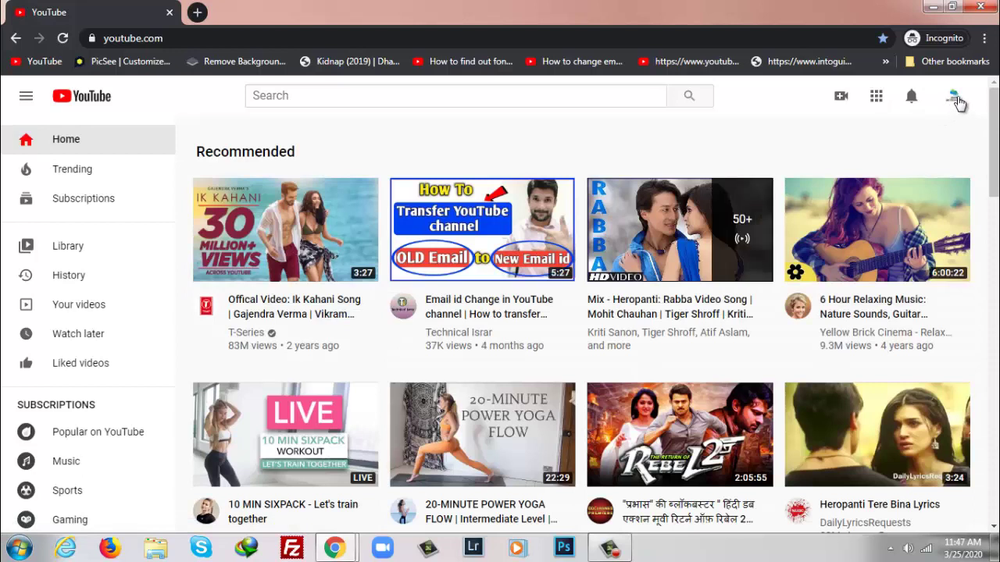
Step: Open the Health & Fitness Expo channel in YouTube Studio from the avatar menu
{"action": "left_click", "coordinate": [956, 100]}
{"action": "left_click_drag", "start_coordinate": [956, 100], "coordinate": [820, 203]}
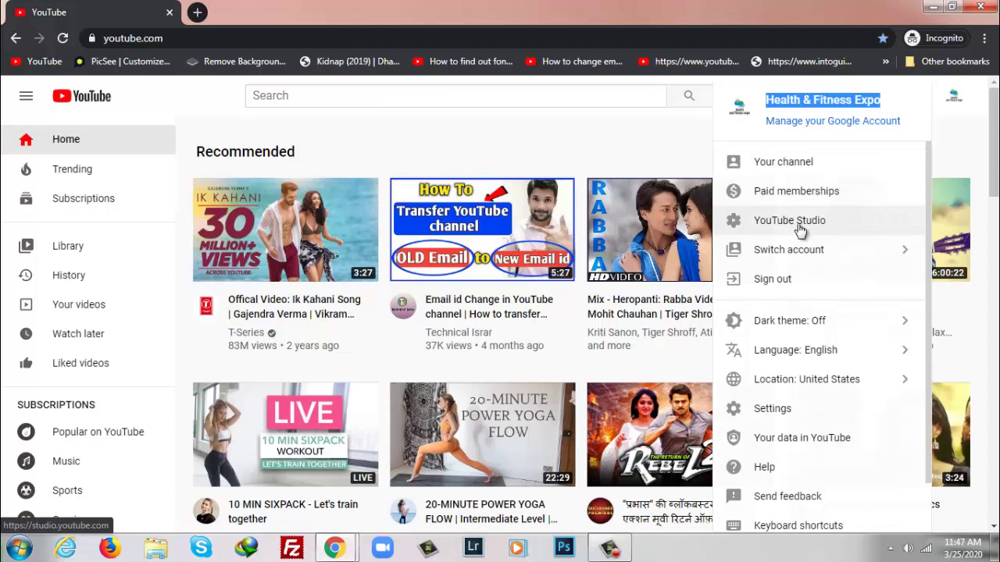
{"action": "left_click", "coordinate": [800, 230]}
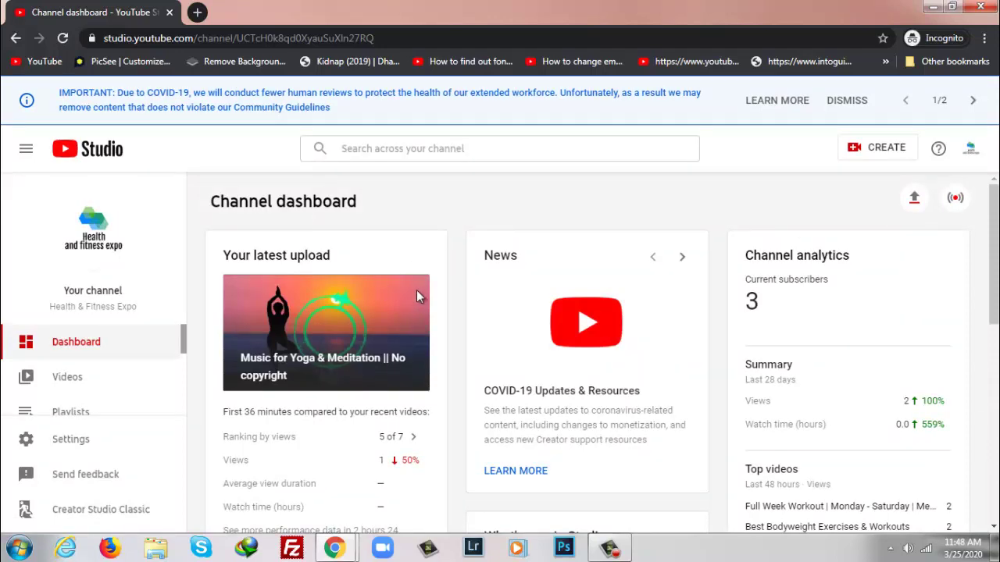
Step: In Studio Settings > Permissions, launch Manage Permissions to open the Brand Account details in a new tab
{"action": "scroll", "coordinate": [416, 291], "scroll_direction": "down", "scroll_amount": 3}
{"action": "scroll", "coordinate": [416, 291], "scroll_direction": "down", "scroll_amount": 5}
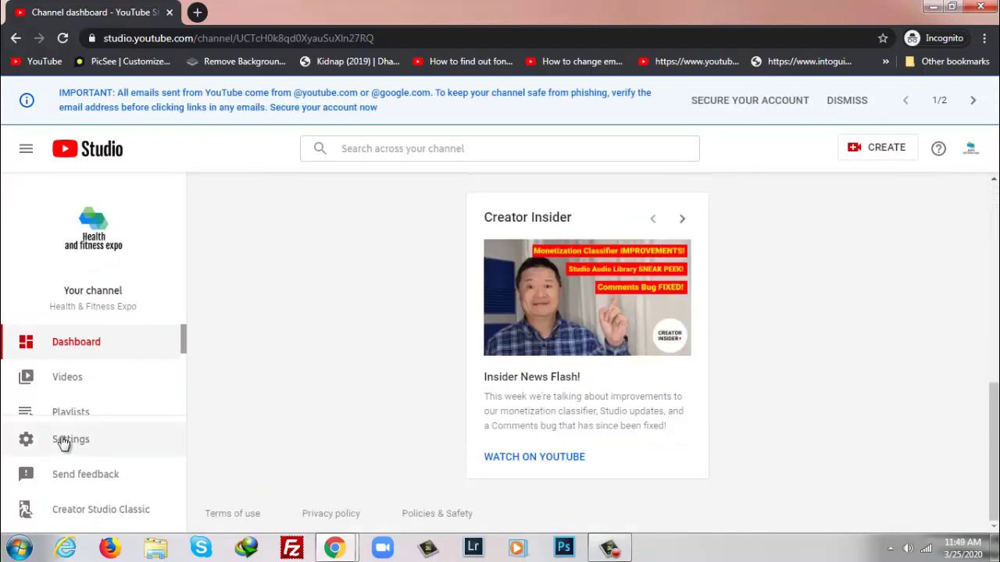
{"action": "left_click", "coordinate": [64, 441]}
{"action": "left_click", "coordinate": [197, 252]}
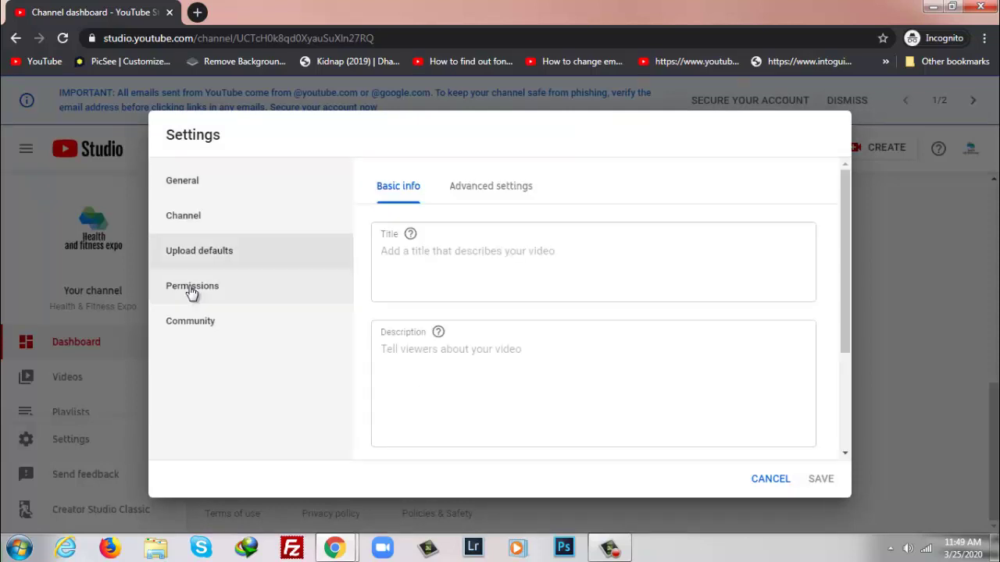
{"action": "left_click", "coordinate": [192, 289]}
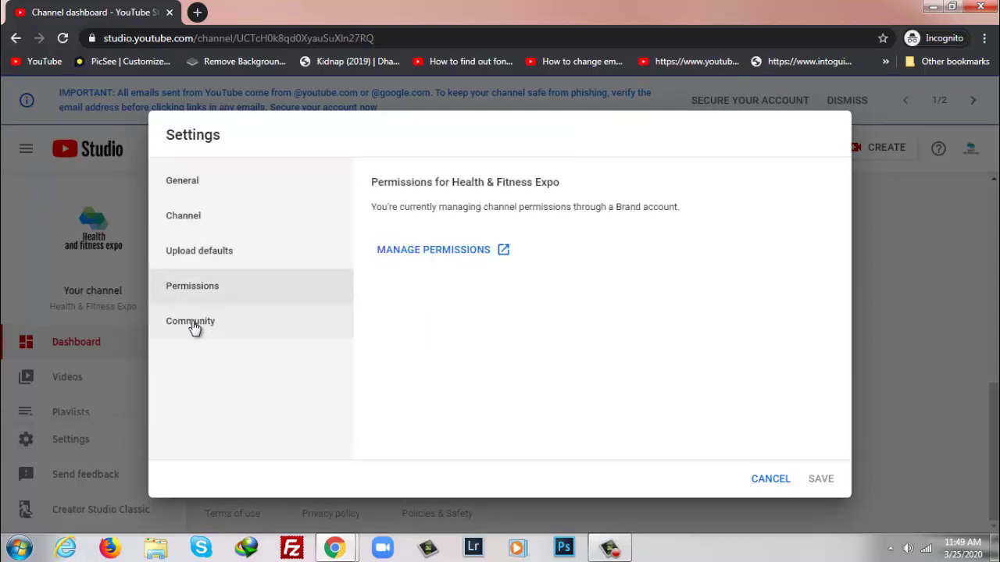
{"action": "left_click", "coordinate": [400, 252]}
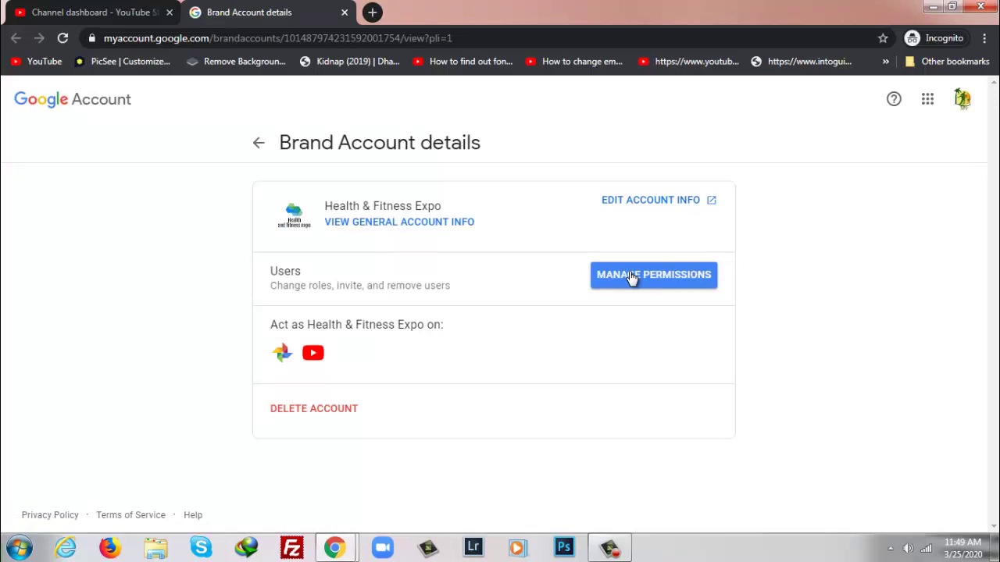
Step: Re-verify with the account password and open the Health & Fitness Expo Manage permissions user list
{"action": "left_click", "coordinate": [631, 279]}
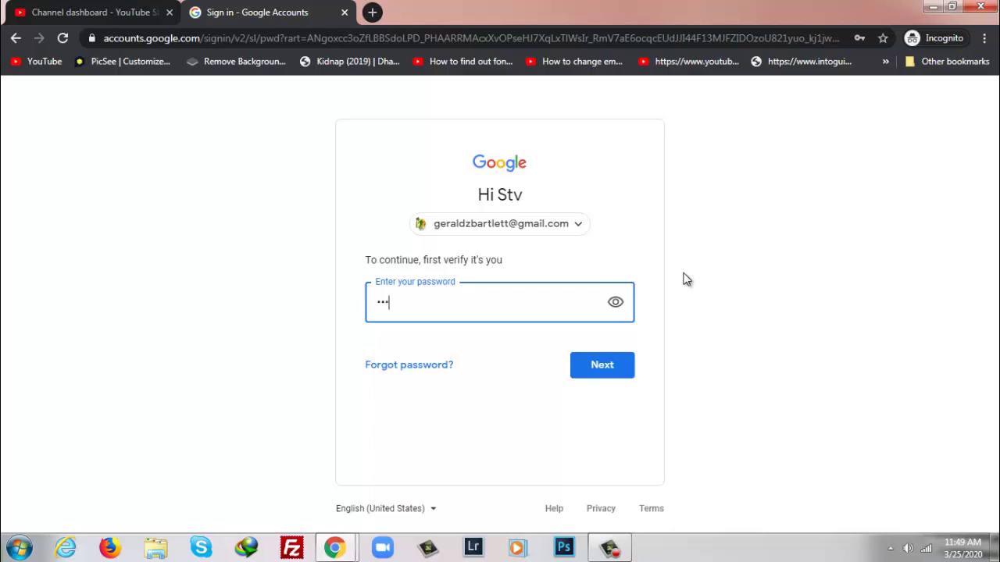
{"action": "type", "text": "••••••"}
{"action": "key", "text": "Return"}
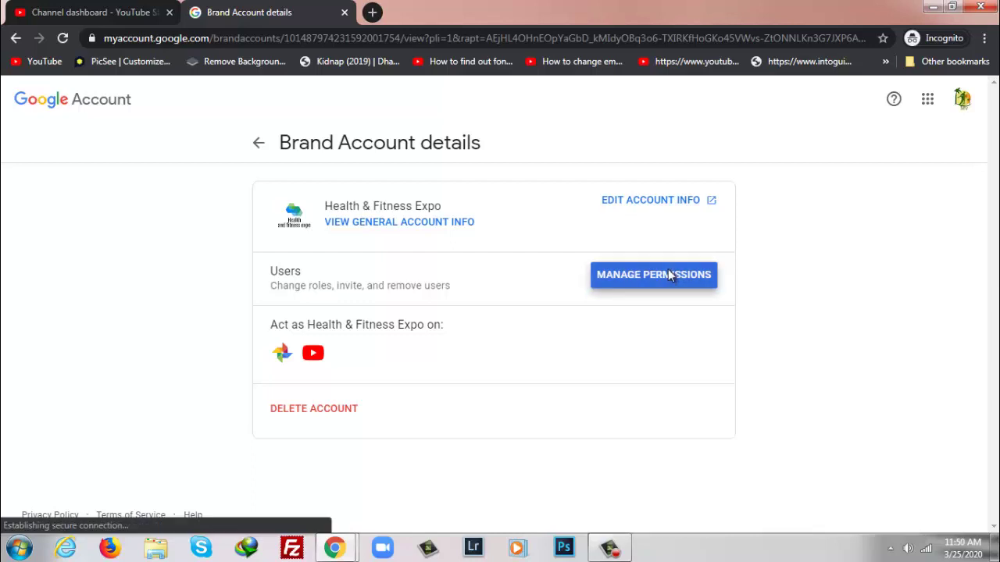
{"action": "left_click", "coordinate": [668, 270]}
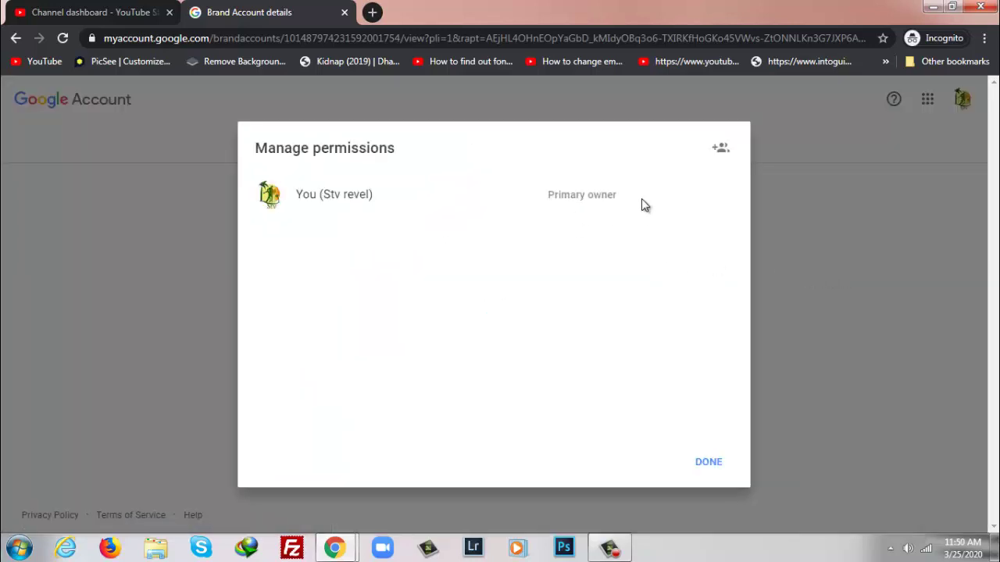
Step: Invite the second Gmail account with the Owner role, then close the permissions list with DONE
{"action": "left_click_drag", "start_coordinate": [641, 199], "coordinate": [547, 194]}
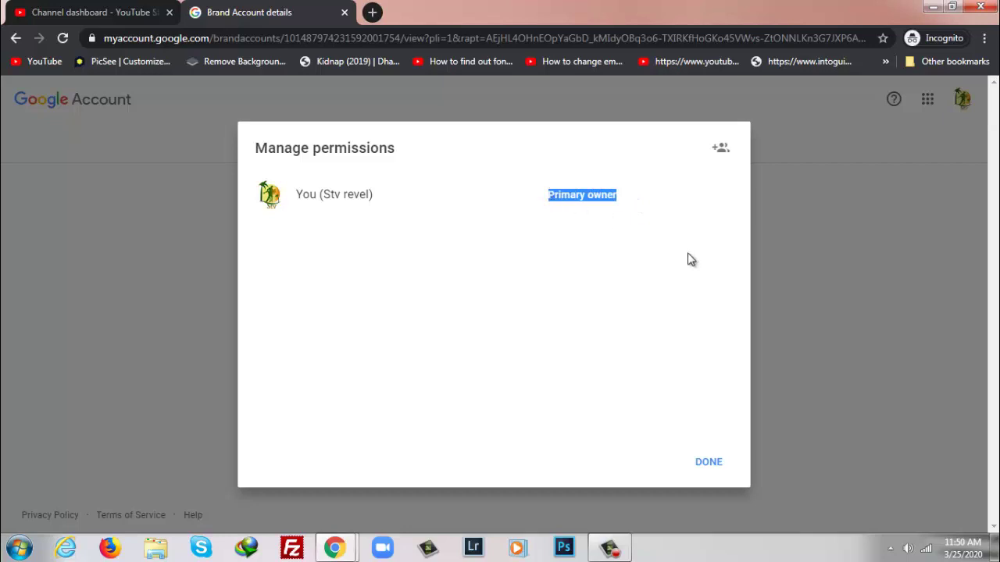
{"action": "left_click", "coordinate": [720, 153]}
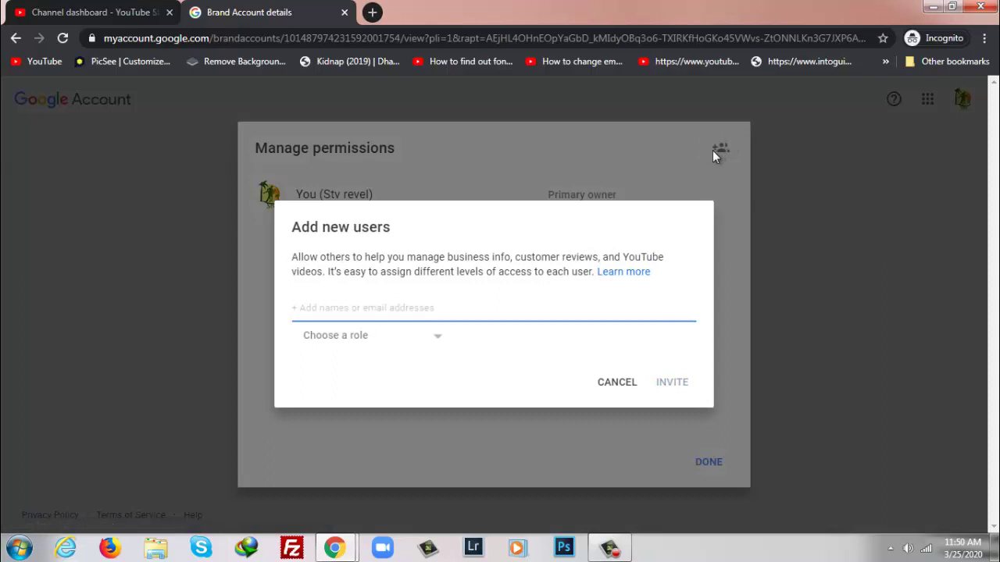
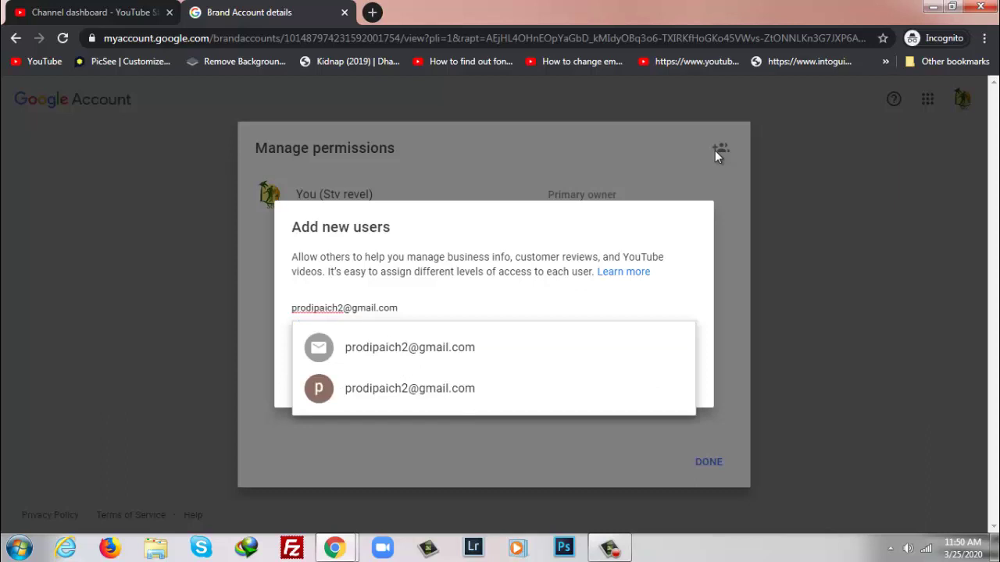
{"action": "left_click", "coordinate": [403, 391]}
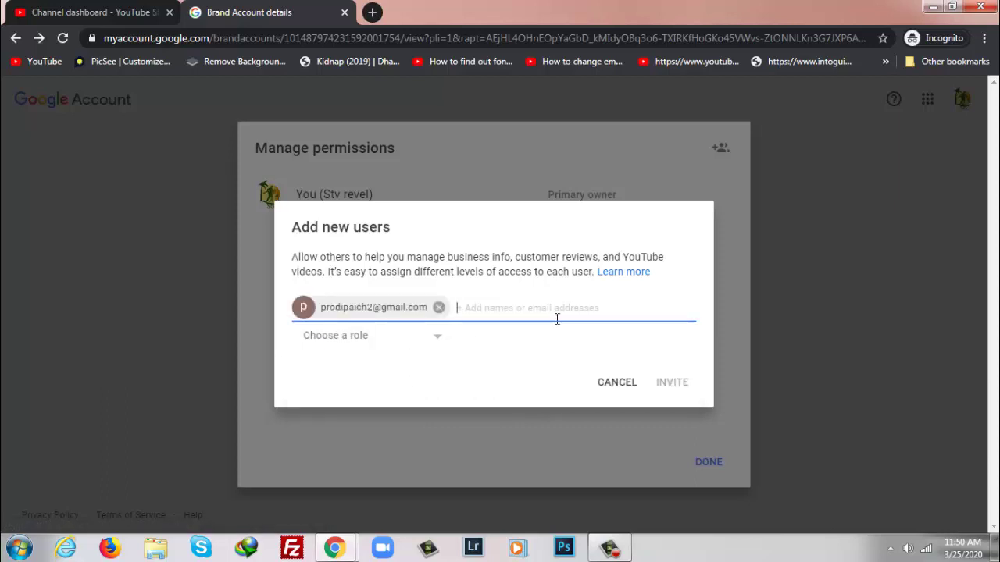
{"action": "left_click", "coordinate": [436, 345]}
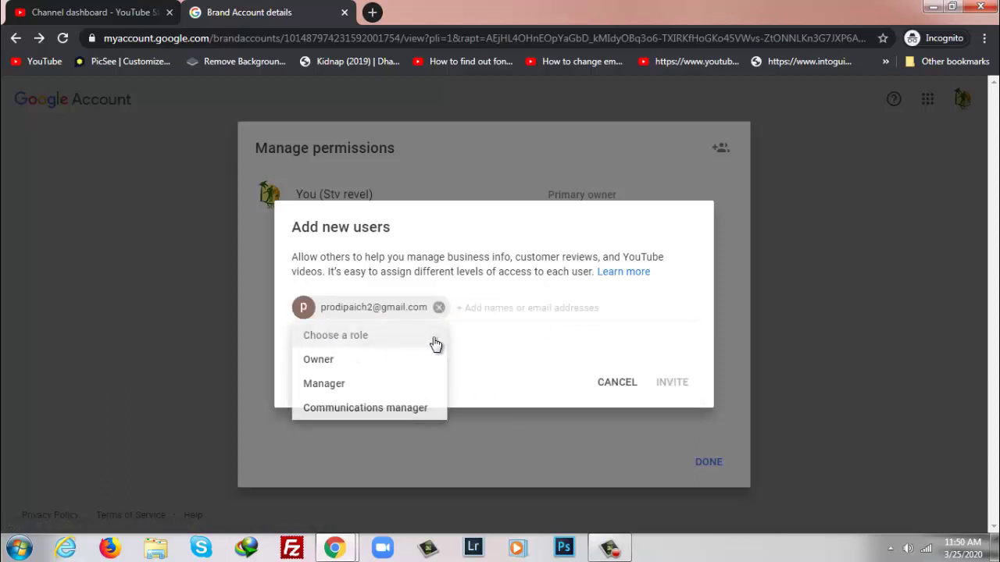
{"action": "left_click", "coordinate": [327, 364]}
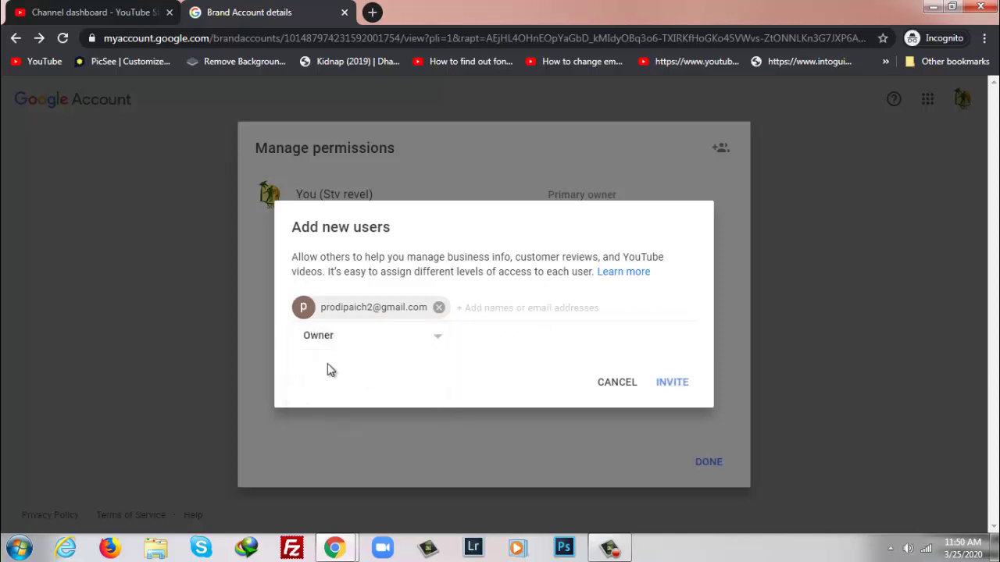
{"action": "left_click", "coordinate": [674, 385]}
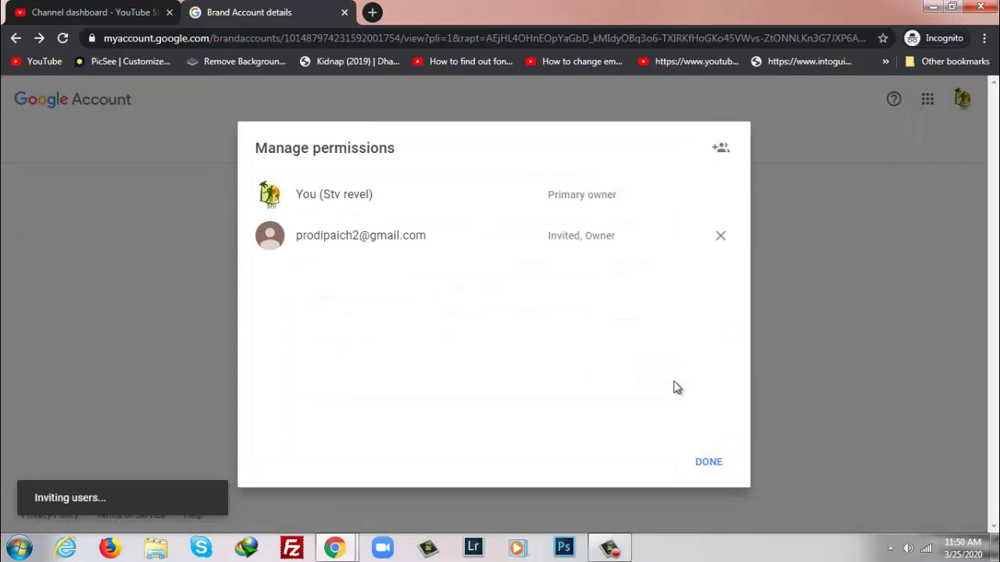
{"action": "left_click", "coordinate": [707, 464]}
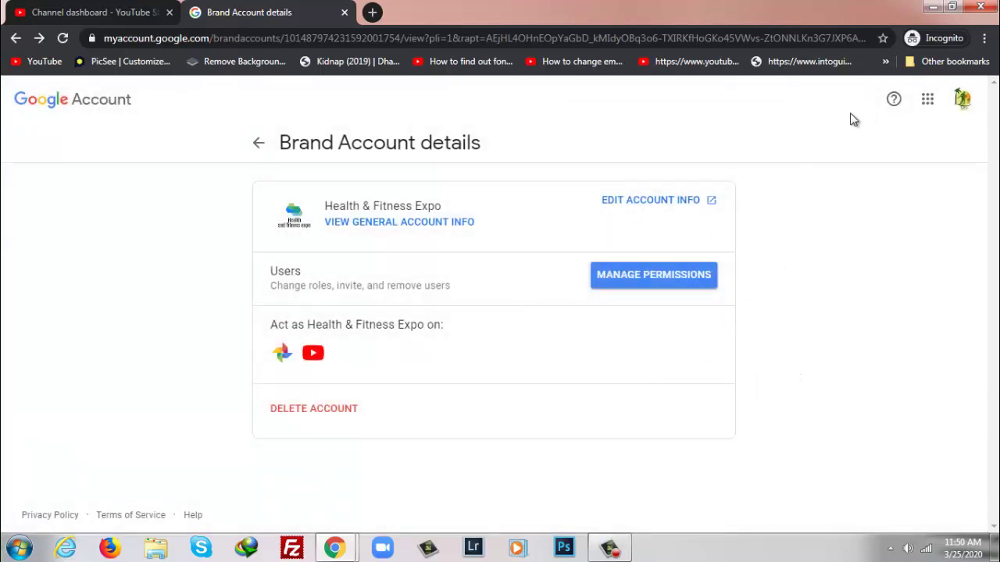
Step: Minimize the incognito window and refresh Gmail with F5. Open the Health & Fitness Expo ownership invitation email
{"action": "left_click", "coordinate": [932, 7]}
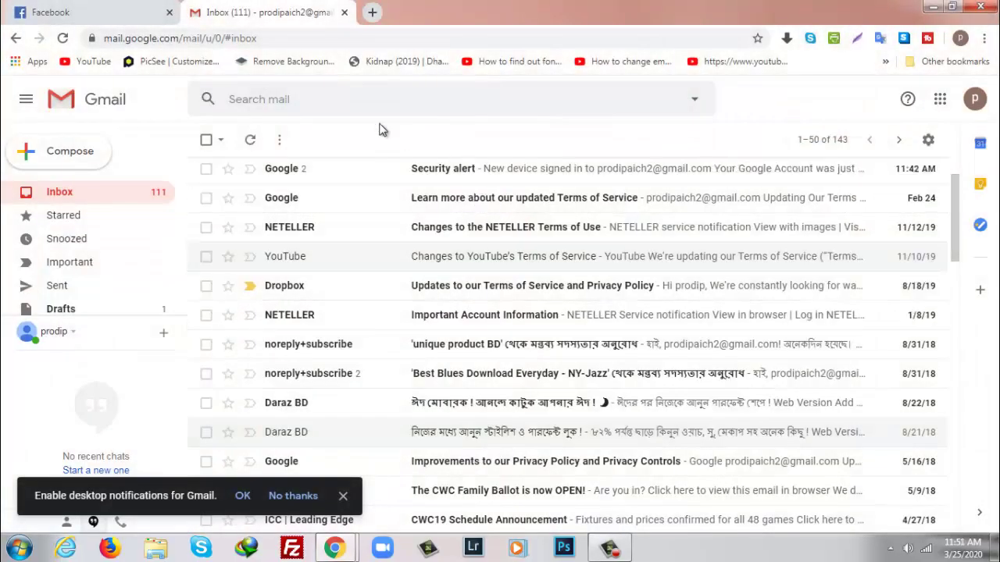
{"action": "left_click", "coordinate": [298, 40]}
{"action": "key", "text": "F5"}
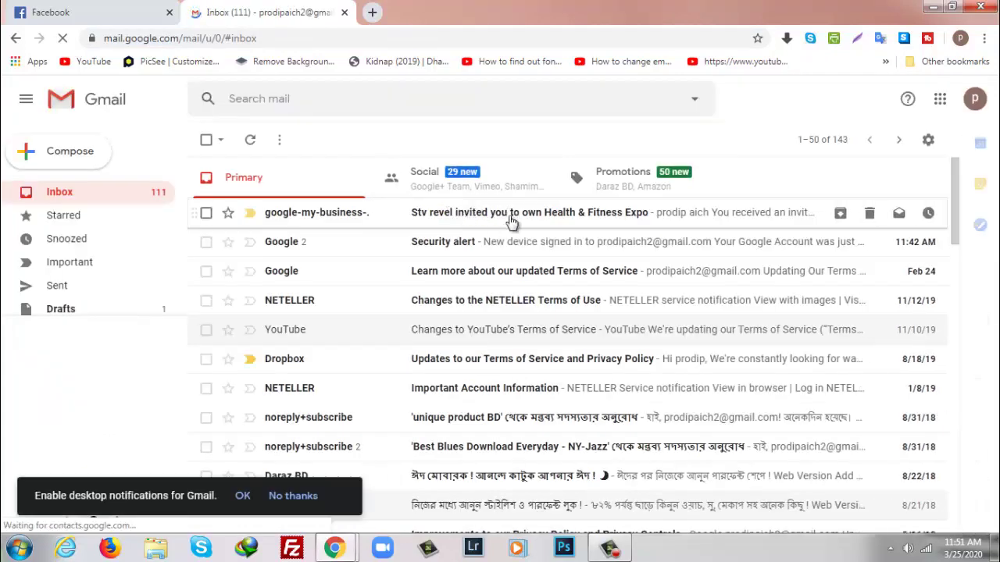
{"action": "left_click", "coordinate": [549, 223]}
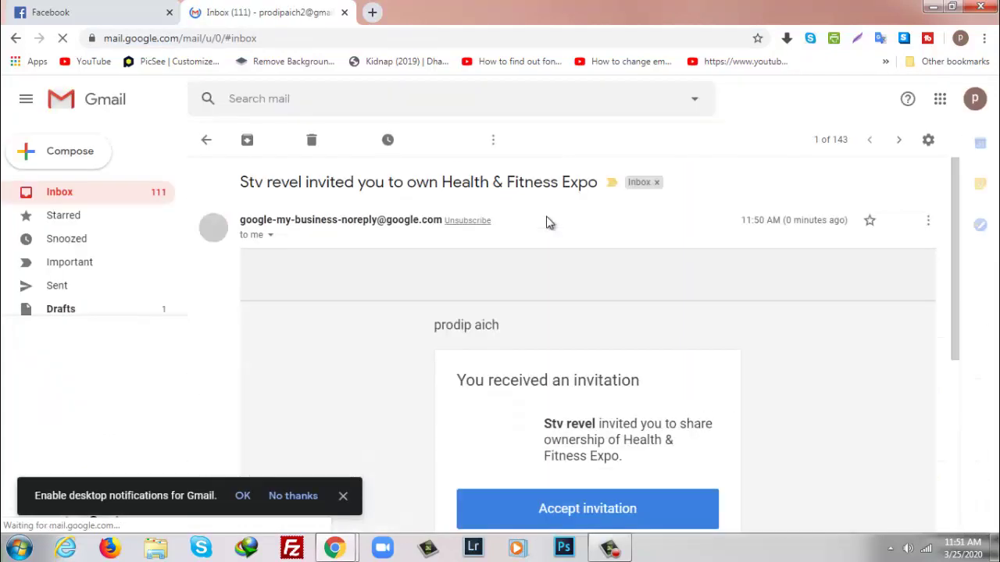
{"action": "scroll", "coordinate": [753, 334], "scroll_direction": "down", "scroll_amount": 2}
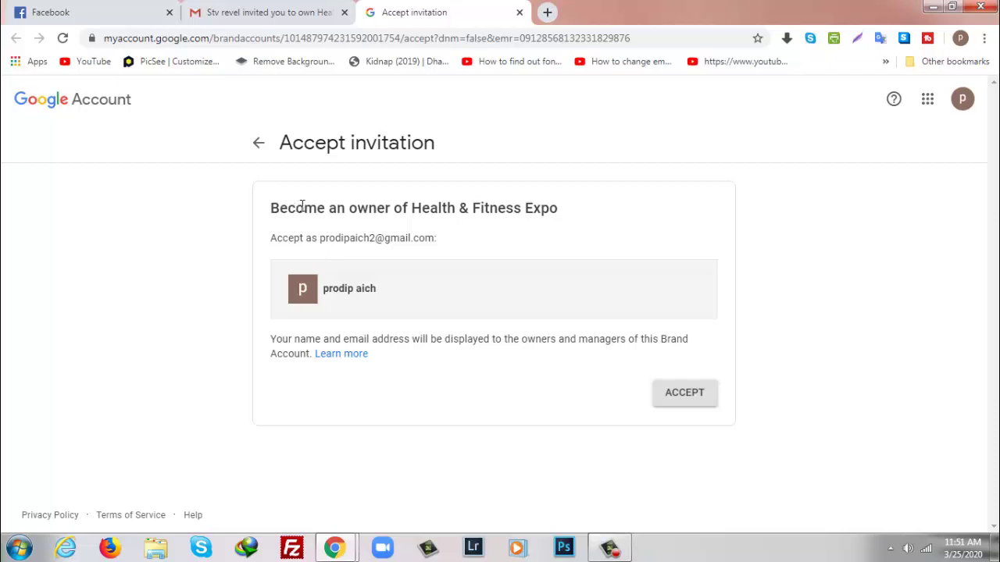
Step: Accept ownership of Health & Fitness Expo on the Become an owner page
{"action": "mouse_move", "coordinate": [270, 208]}
{"action": "left_mouse_down"}
{"action": "mouse_move", "coordinate": [424, 223]}
{"action": "mouse_move", "coordinate": [565, 219]}
{"action": "left_mouse_up"}
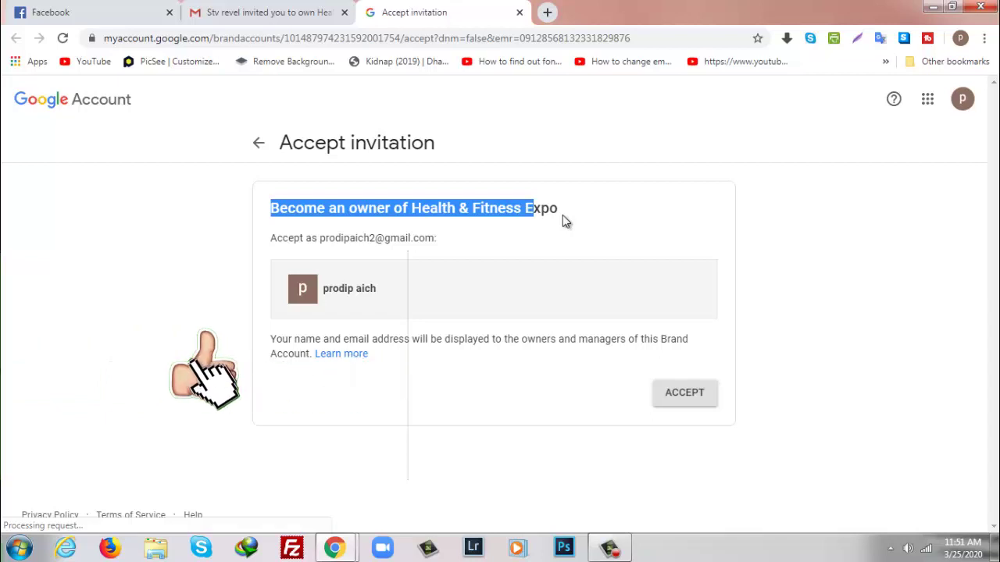
{"action": "left_click_drag", "start_coordinate": [565, 220], "coordinate": [576, 217]}
{"action": "left_click", "coordinate": [685, 402]}
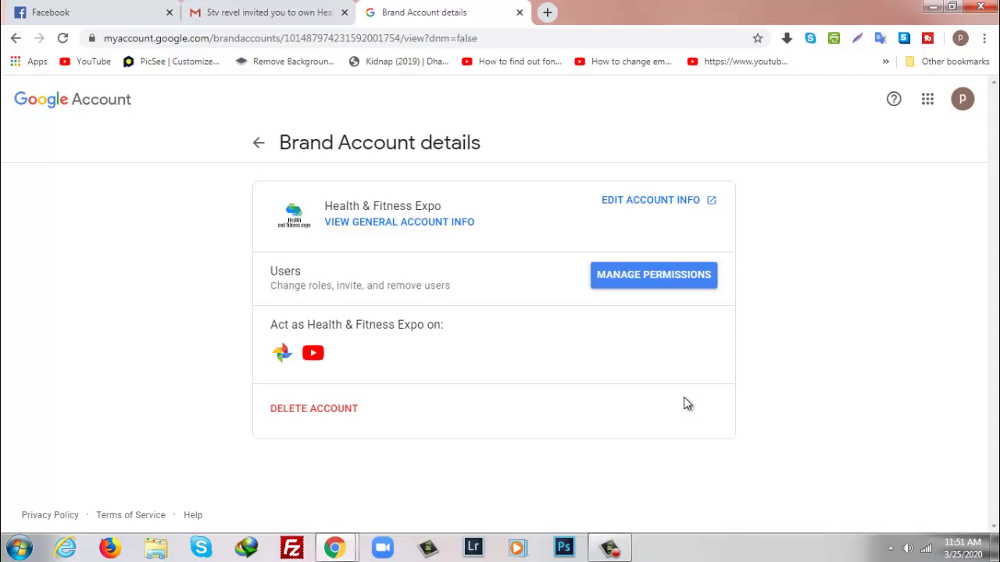
Step: Open Manage Permissions and re-verify the invited account's password on the sign-in page
{"action": "left_click", "coordinate": [630, 274]}
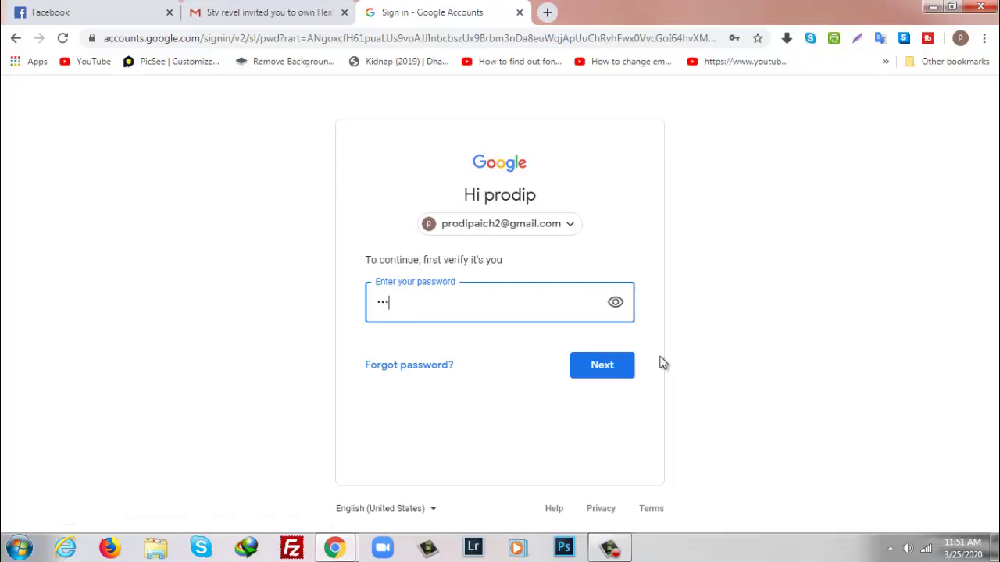
{"action": "type", "text": "***"}
{"action": "left_click", "coordinate": [619, 363]}
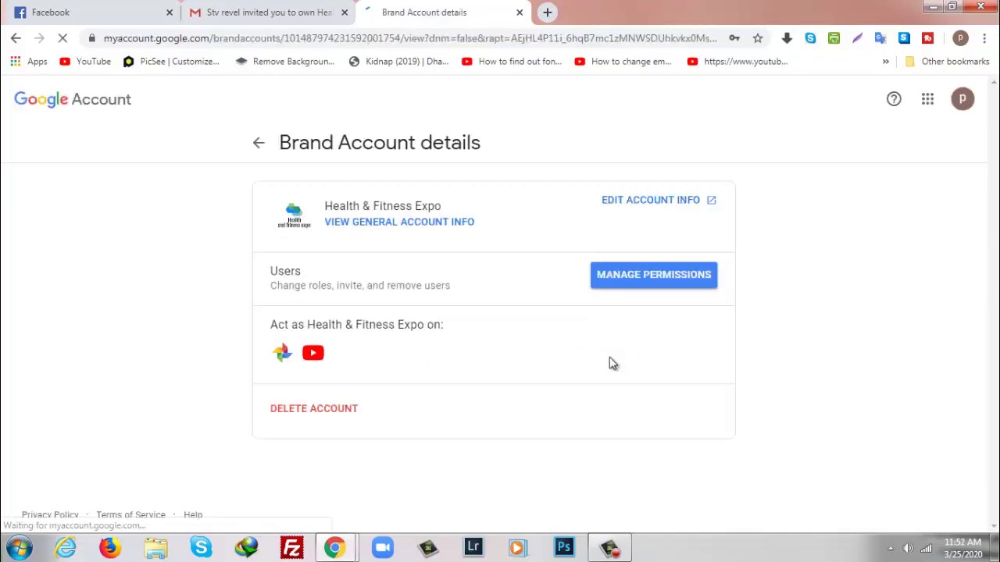
Step: Set the new account's role to Primary owner and confirm the transfer, which begins a 1-day wait
{"action": "left_click", "coordinate": [661, 278]}
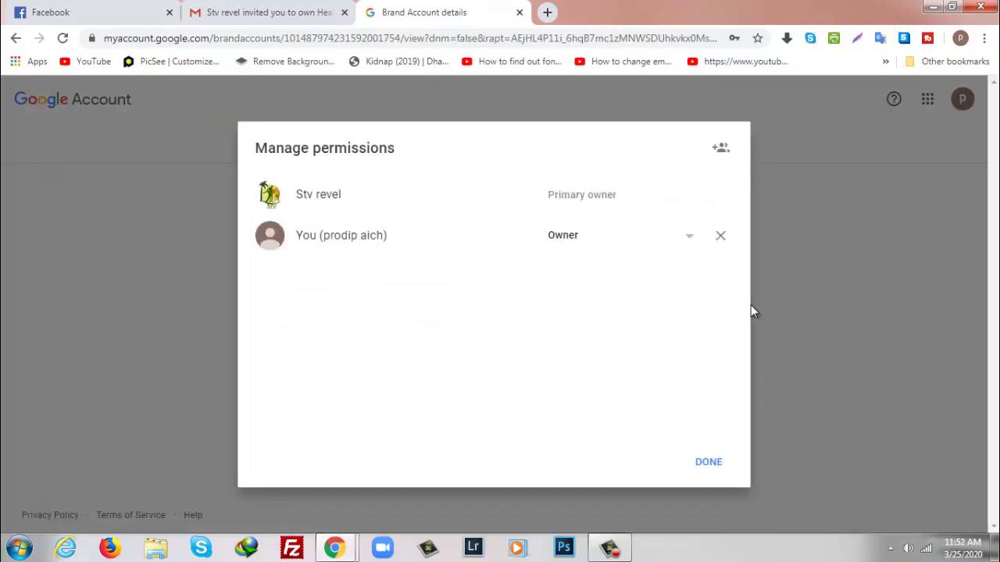
{"action": "triple_click", "coordinate": [596, 195]}
{"action": "left_click", "coordinate": [551, 237]}
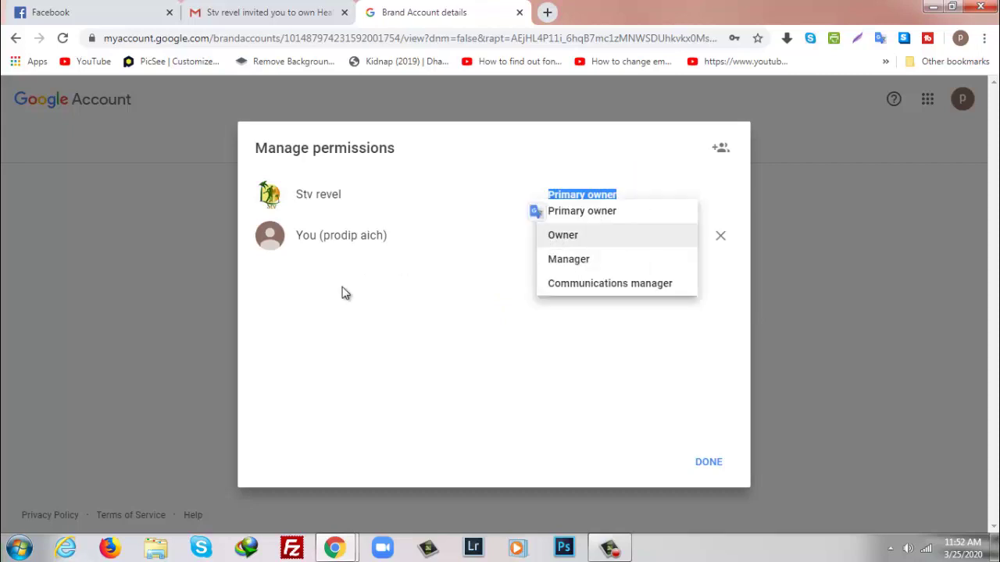
{"action": "left_click", "coordinate": [658, 368]}
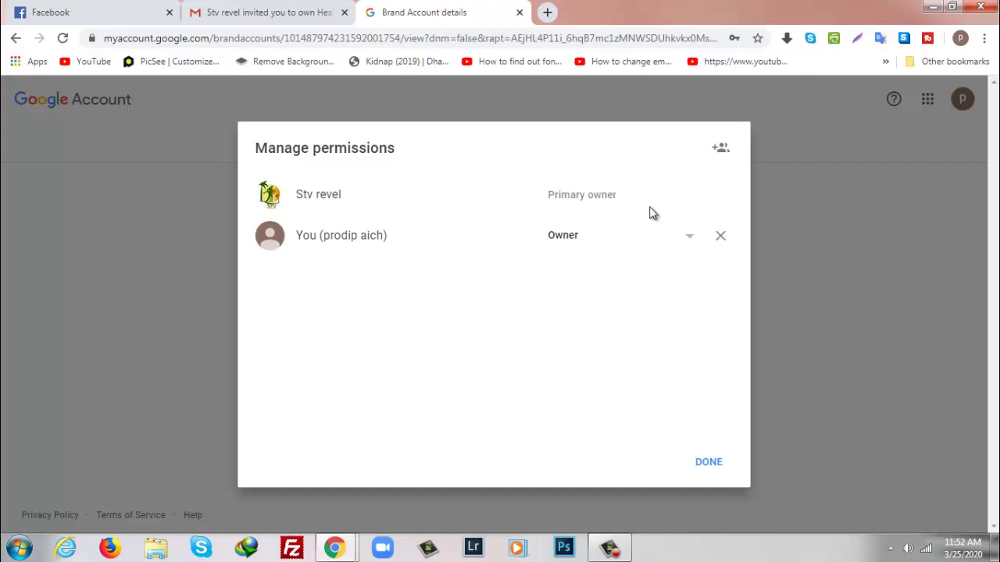
{"action": "left_click", "coordinate": [690, 241]}
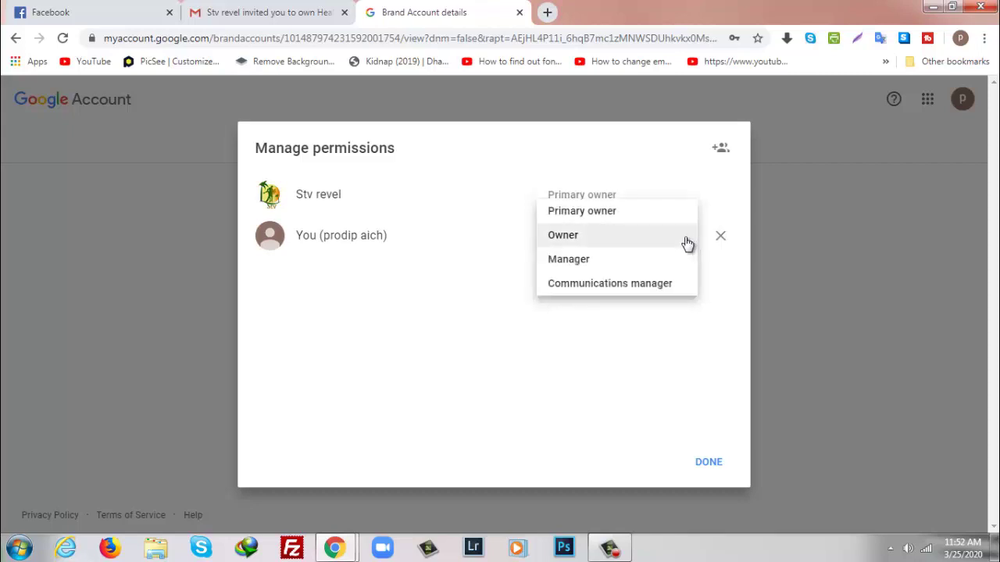
{"action": "left_click", "coordinate": [606, 211]}
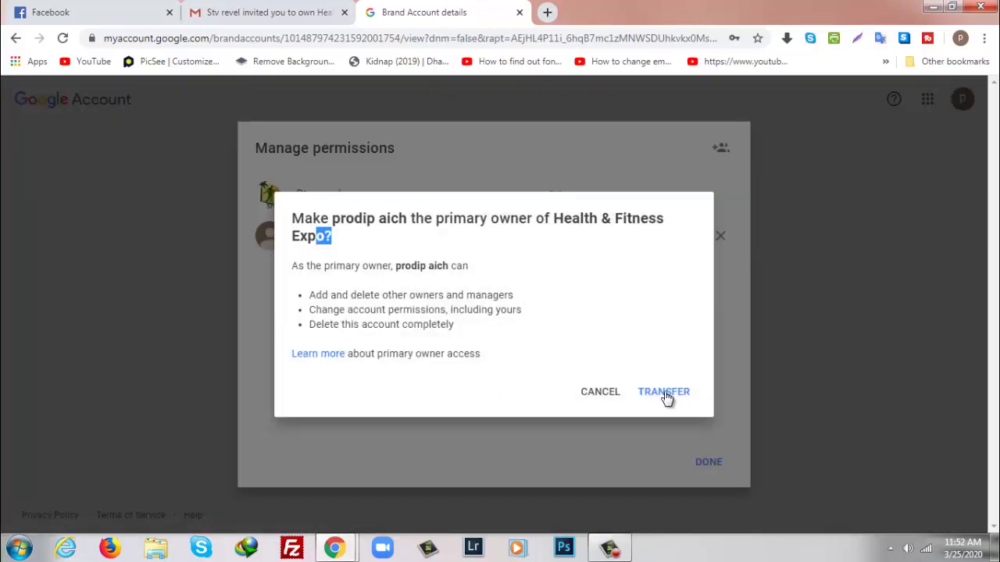
{"action": "left_click", "coordinate": [661, 395]}
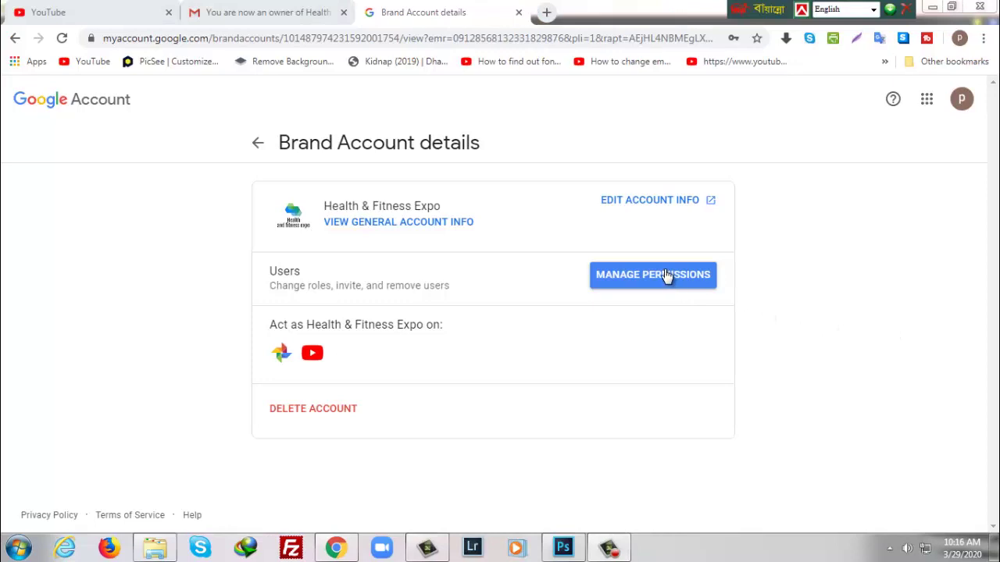
Step: Change the new account's role to Primary owner and confirm the TRANSFER
{"action": "left_click", "coordinate": [665, 277]}
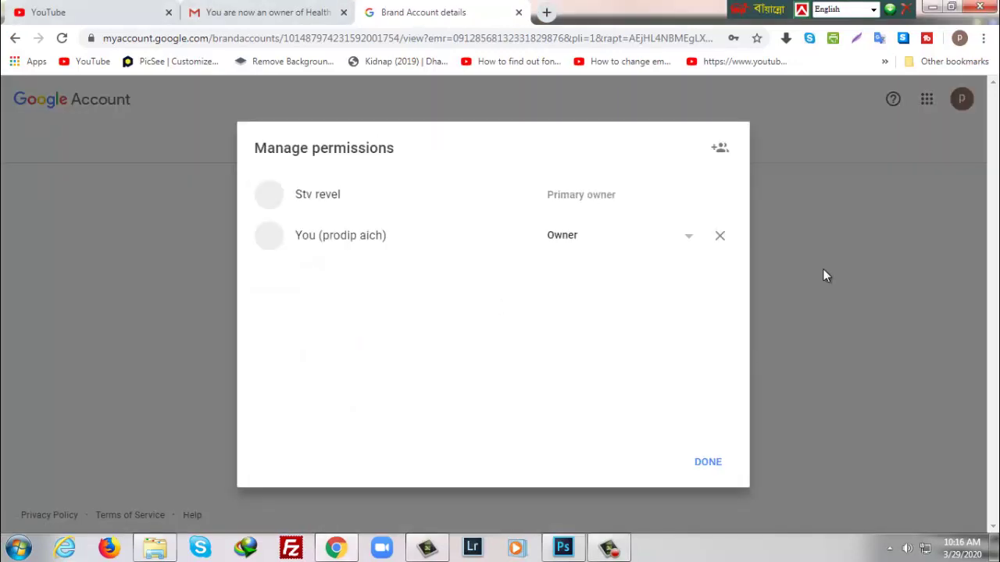
{"action": "left_click", "coordinate": [688, 235]}
{"action": "left_click", "coordinate": [585, 210]}
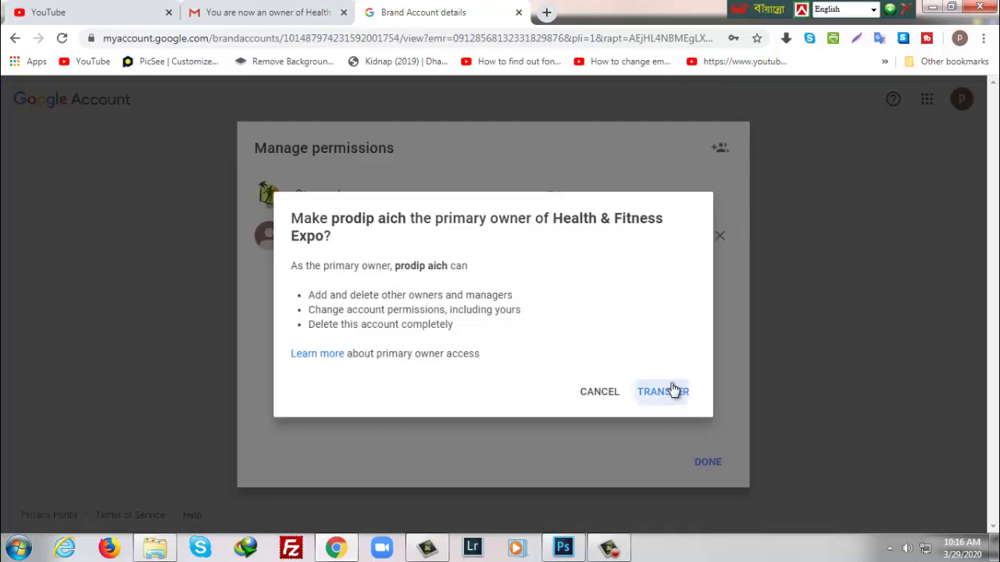
{"action": "left_click", "coordinate": [673, 392]}
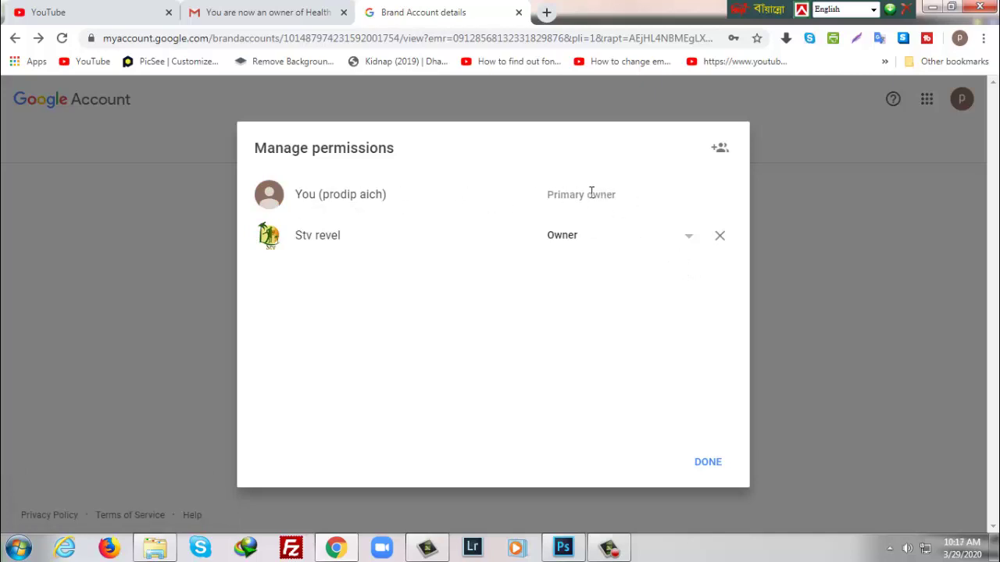
Step: Remove the original owner from Health & Fitness Expo and close the permissions list
{"action": "left_click", "coordinate": [720, 237]}
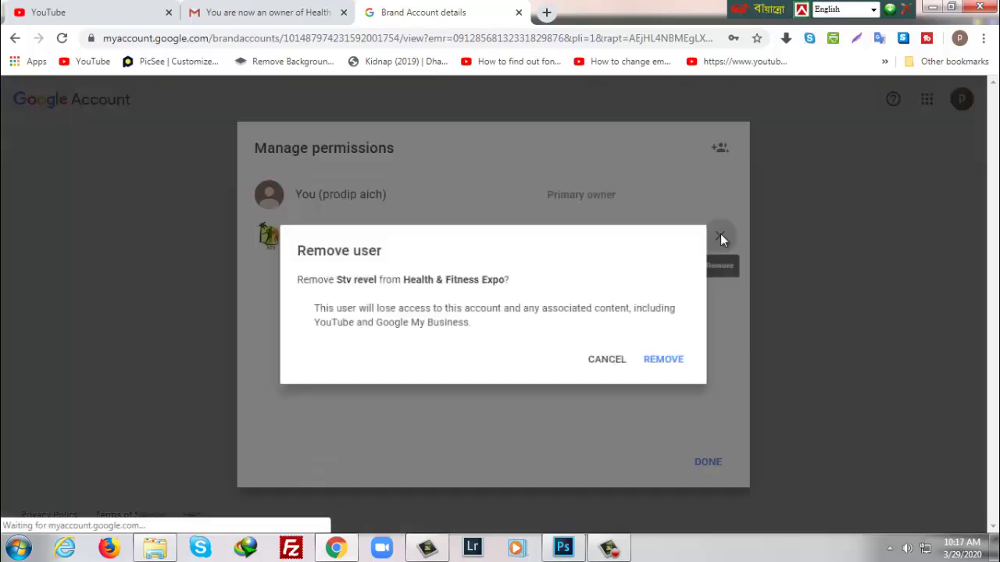
{"action": "key", "text": "Return"}
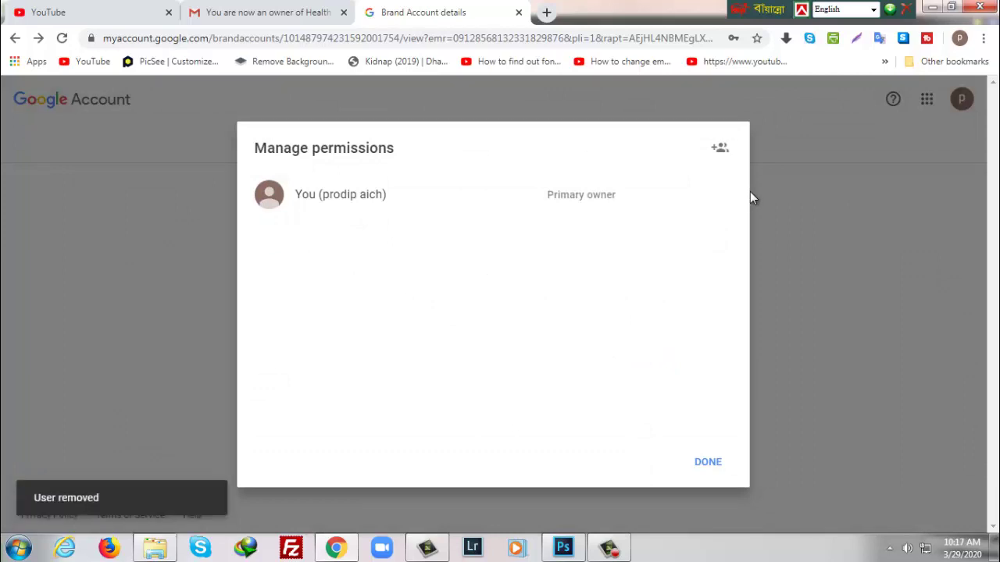
{"action": "left_click", "coordinate": [707, 461]}
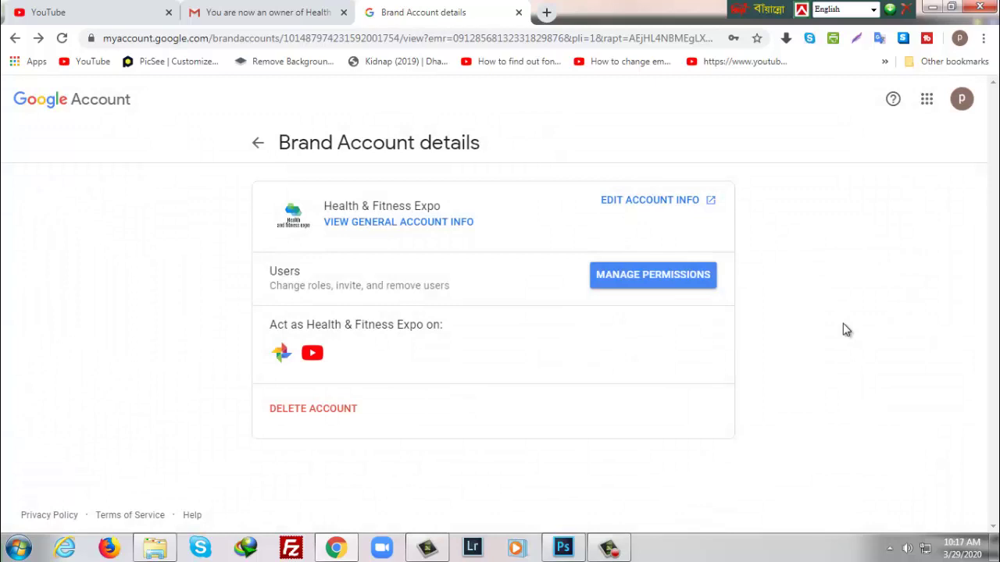
Step: Reopen Manage permissions to confirm the new account is the only, primary owner
{"action": "left_click", "coordinate": [661, 283]}
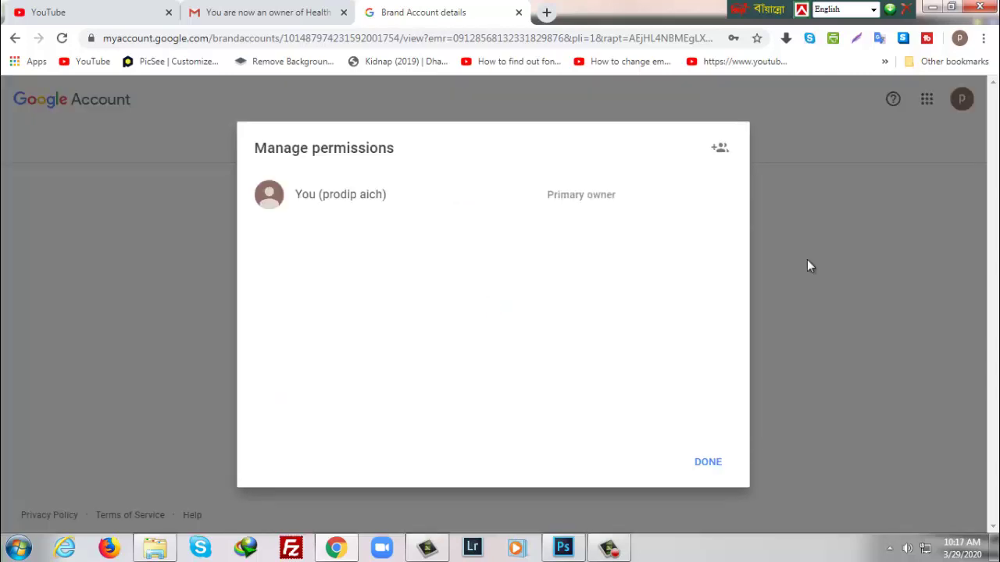